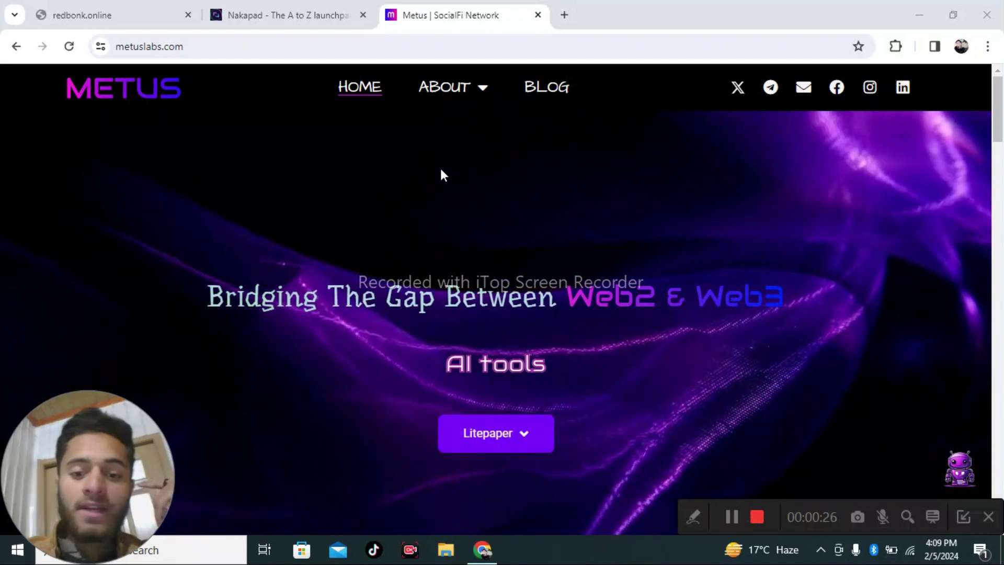
scroll(440, 168, down, 5)
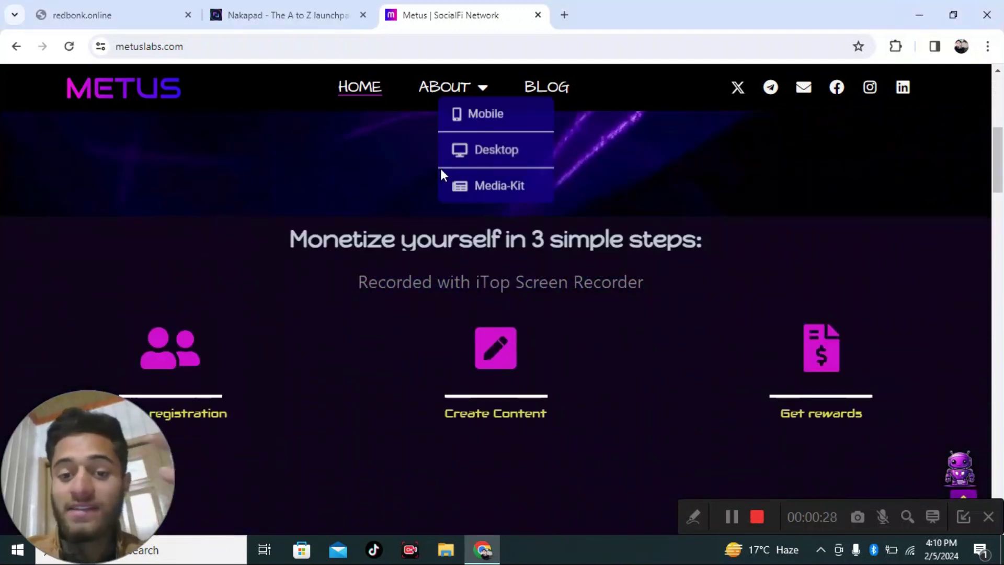
scroll(441, 169, down, 1)
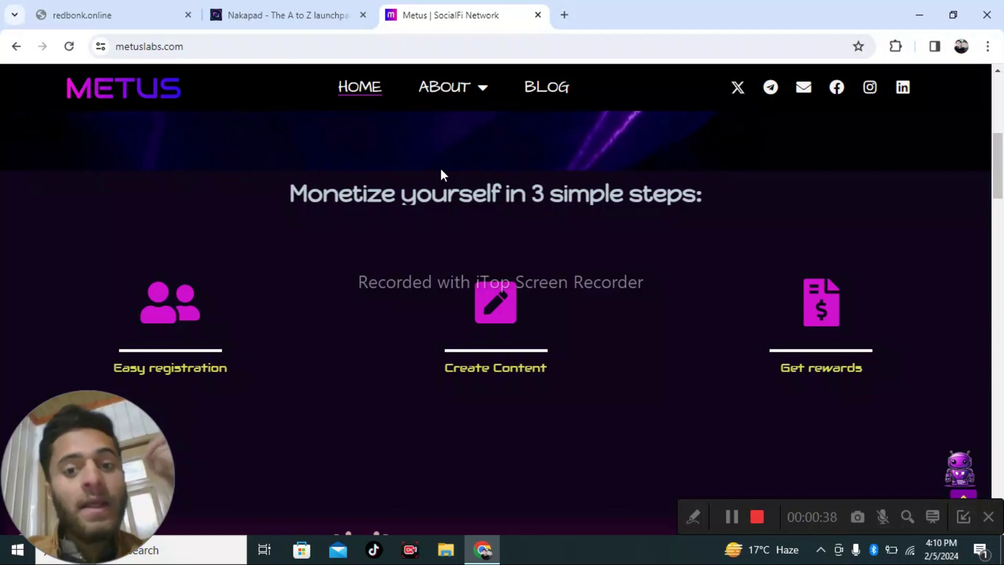
scroll(440, 169, down, 1)
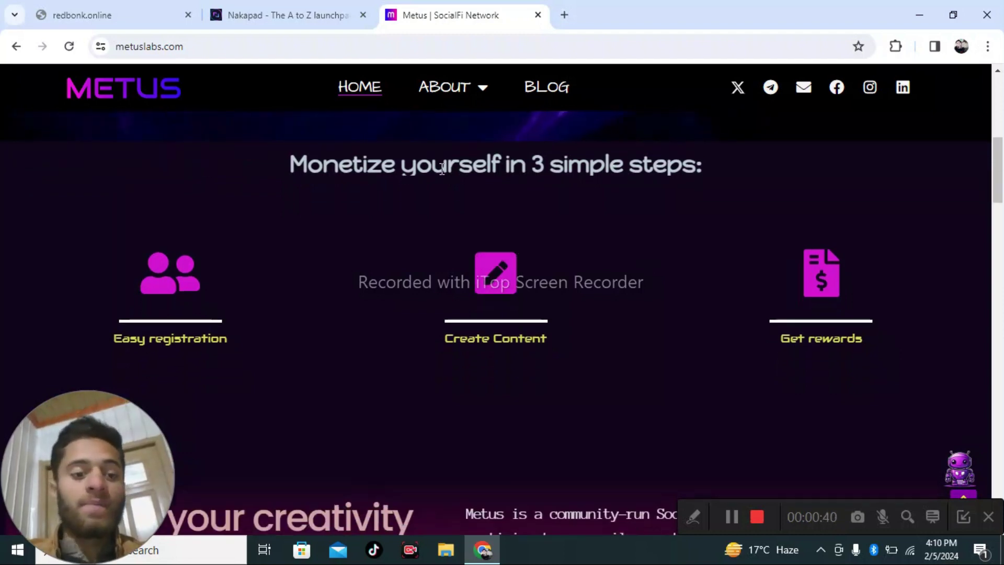
scroll(440, 168, down, 1)
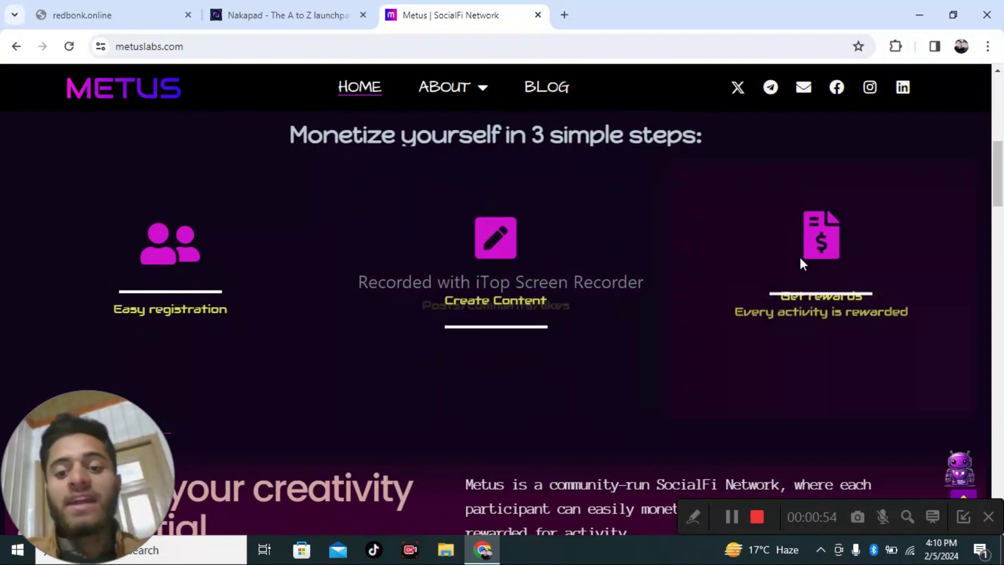
scroll(800, 258, down, 2)
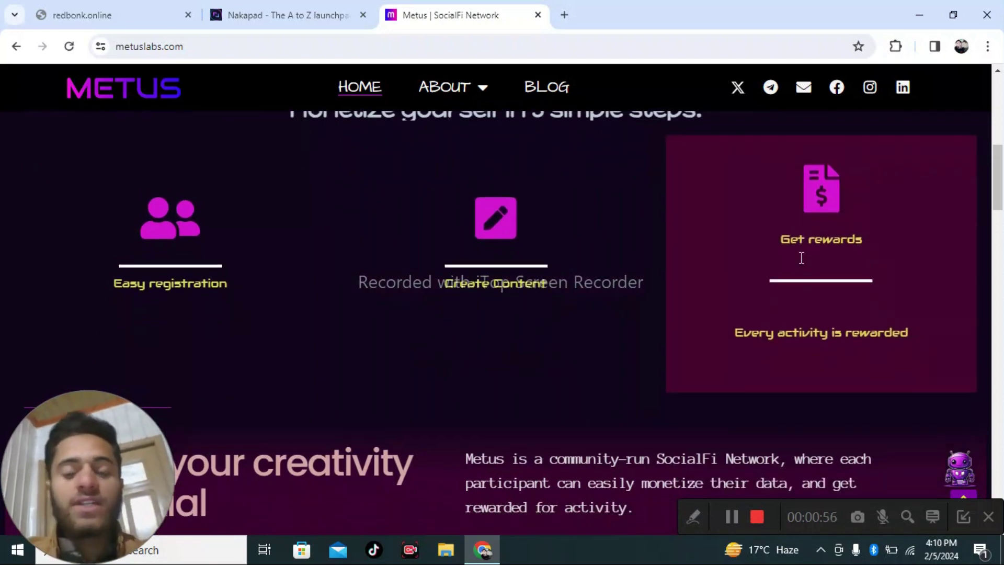
scroll(800, 257, down, 4)
scroll(800, 257, down, 1)
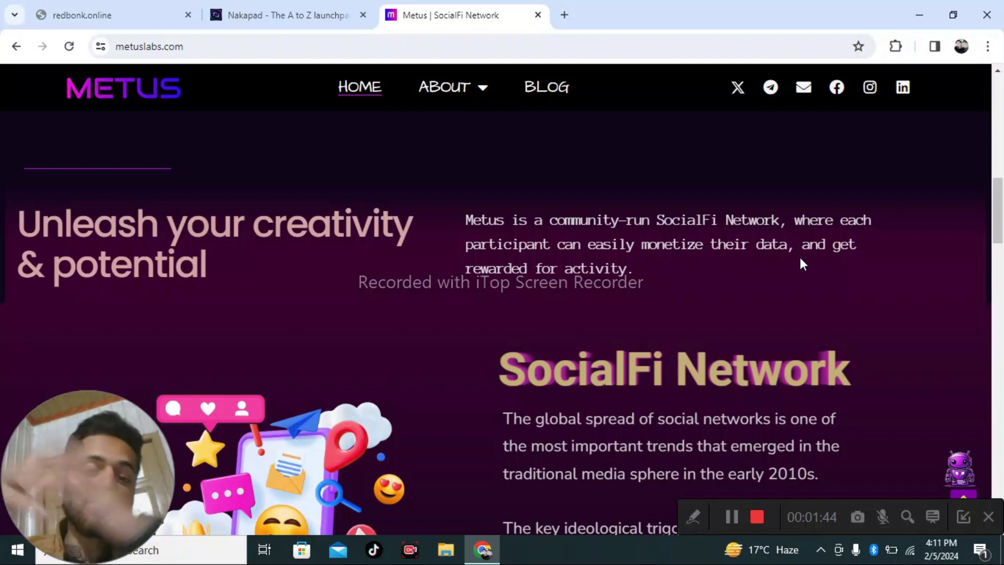
scroll(799, 255, down, 1)
scroll(799, 254, down, 3)
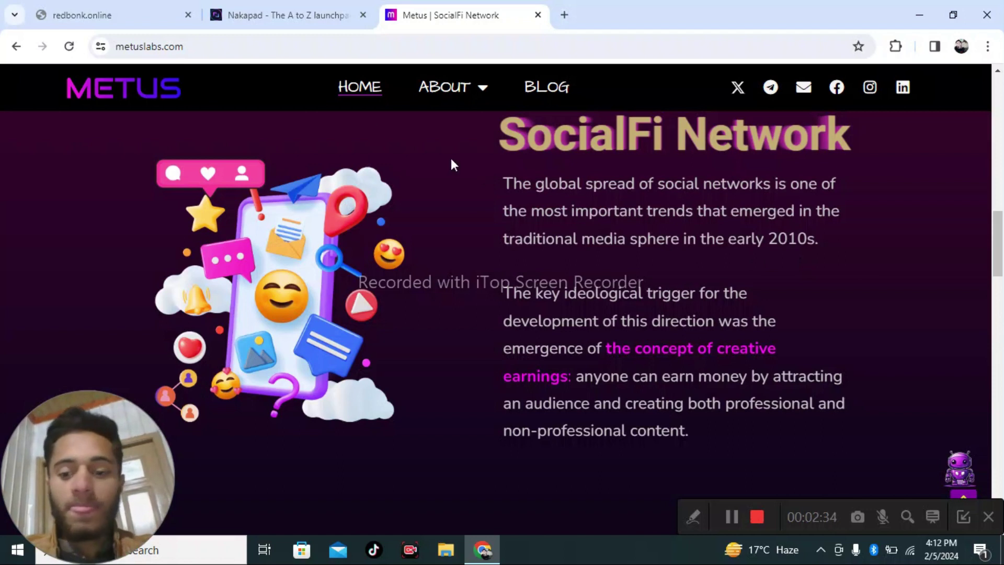
click(82, 15)
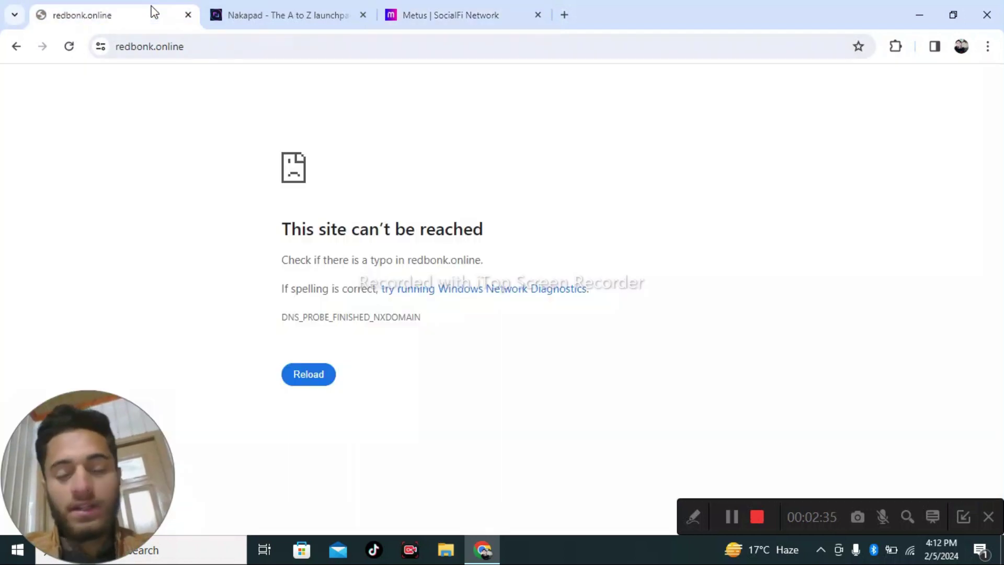
click(69, 46)
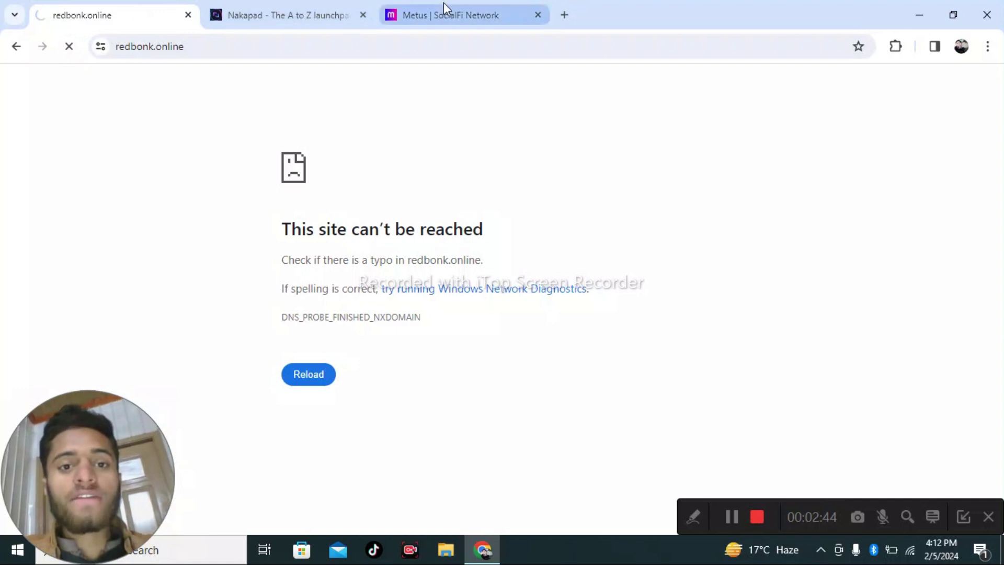
click(465, 15)
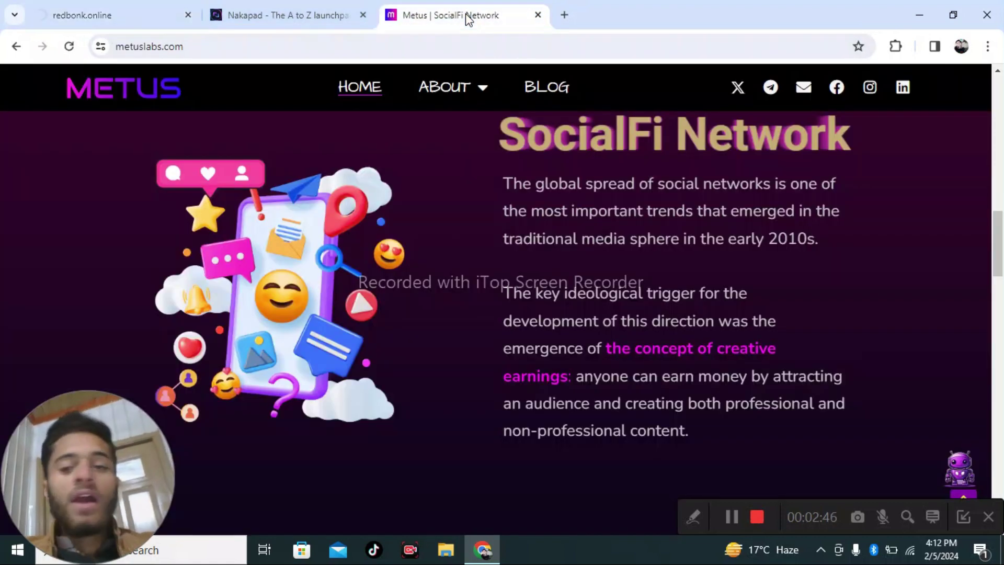
scroll(577, 161, down, 3)
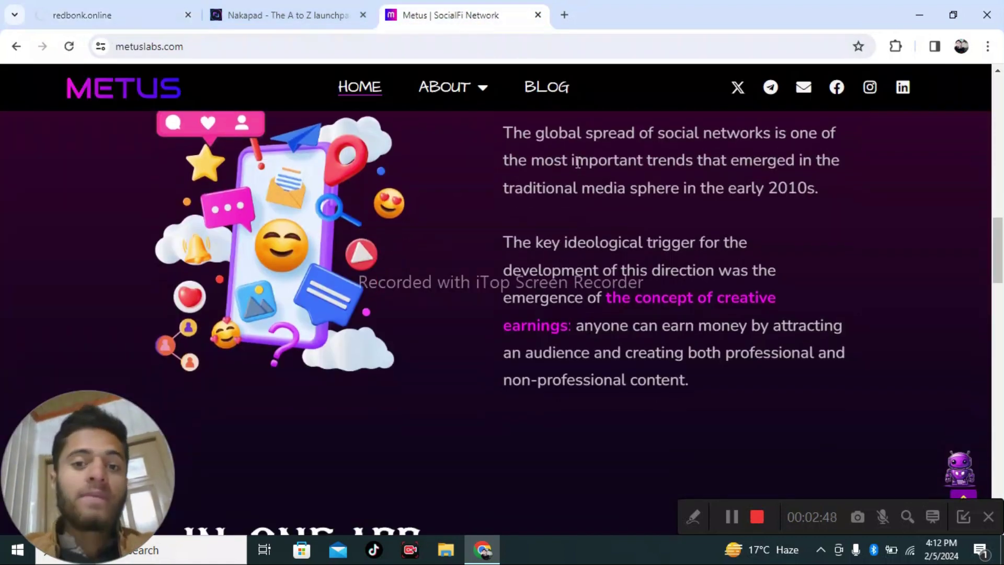
scroll(576, 162, down, 3)
scroll(576, 162, up, 3)
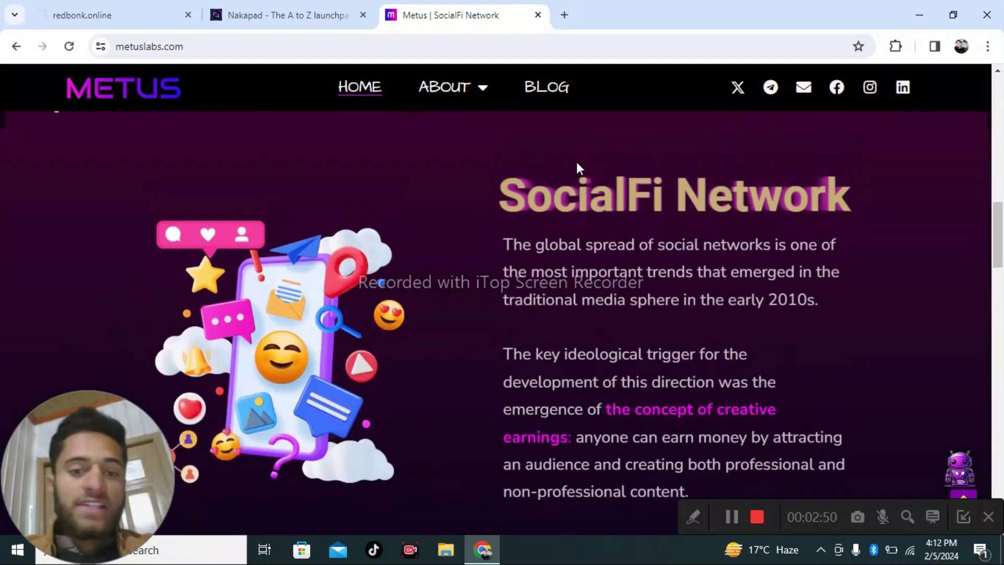
scroll(577, 162, up, 2)
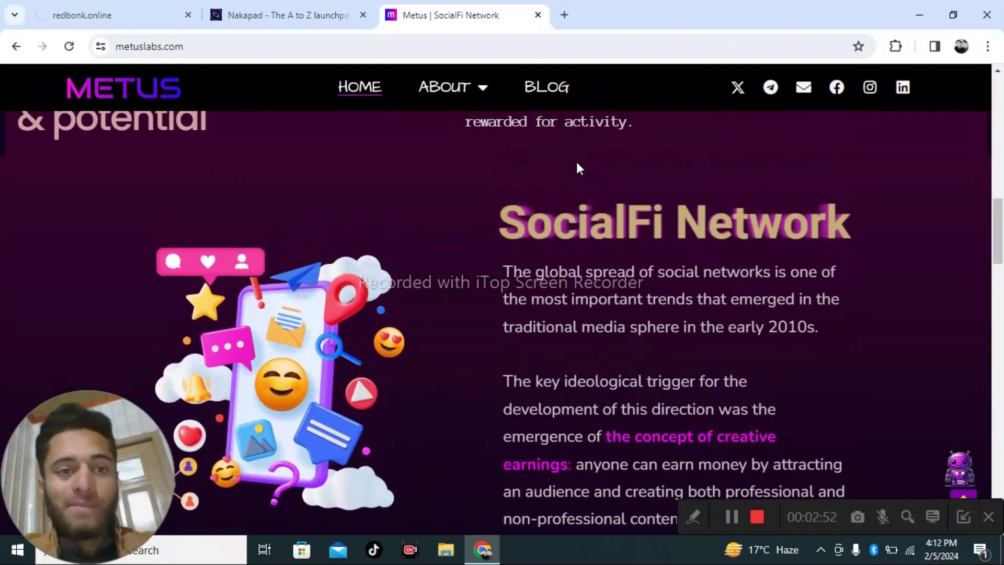